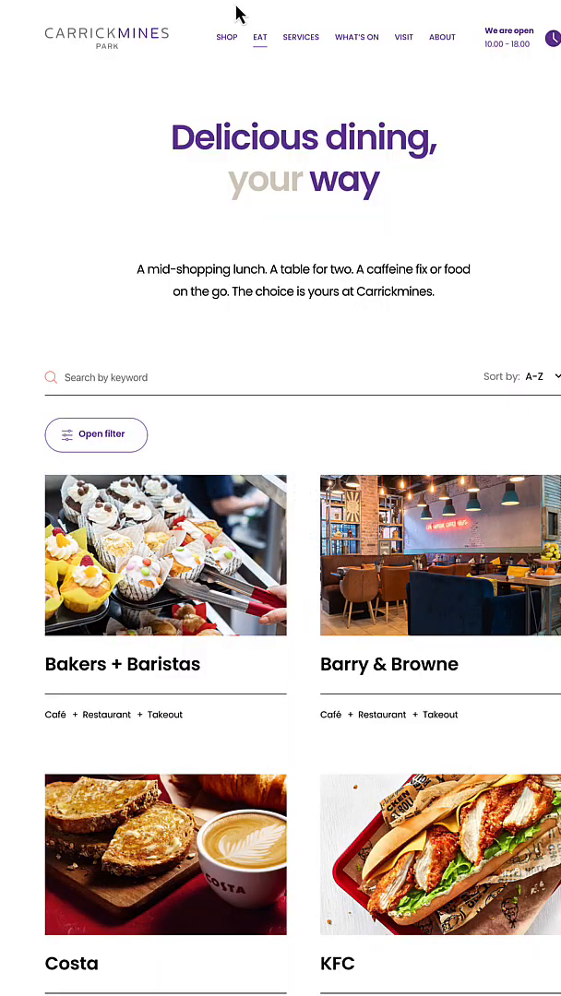
pyautogui.scroll(-5, 291, 207)
pyautogui.scroll(-5, 245, 175)
pyautogui.scroll(-5, 246, 176)
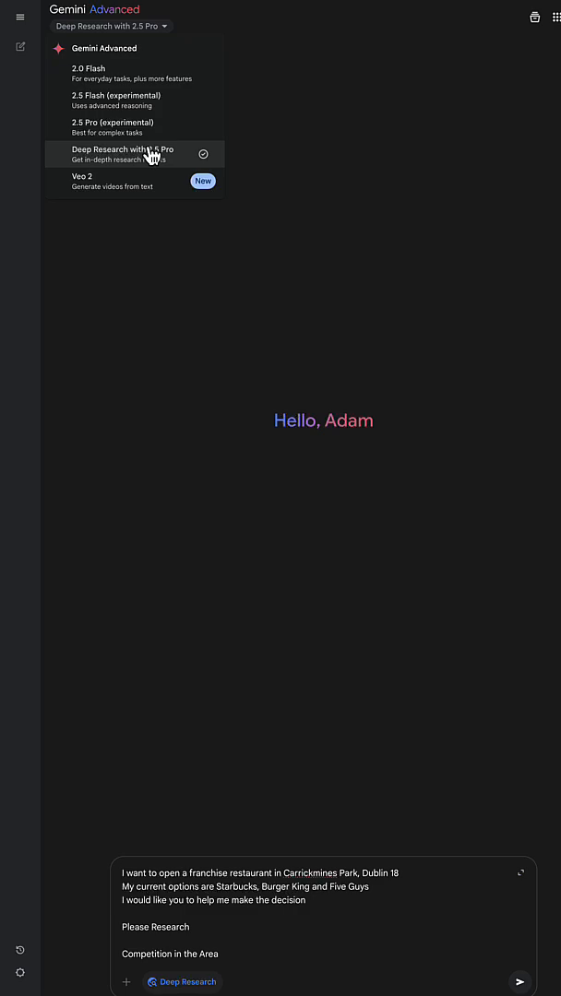
# Submit the Carrickmines Park franchise prompt with Deep Research on 2.5 Pro and approve its research plan.
pyautogui.click(157, 155)
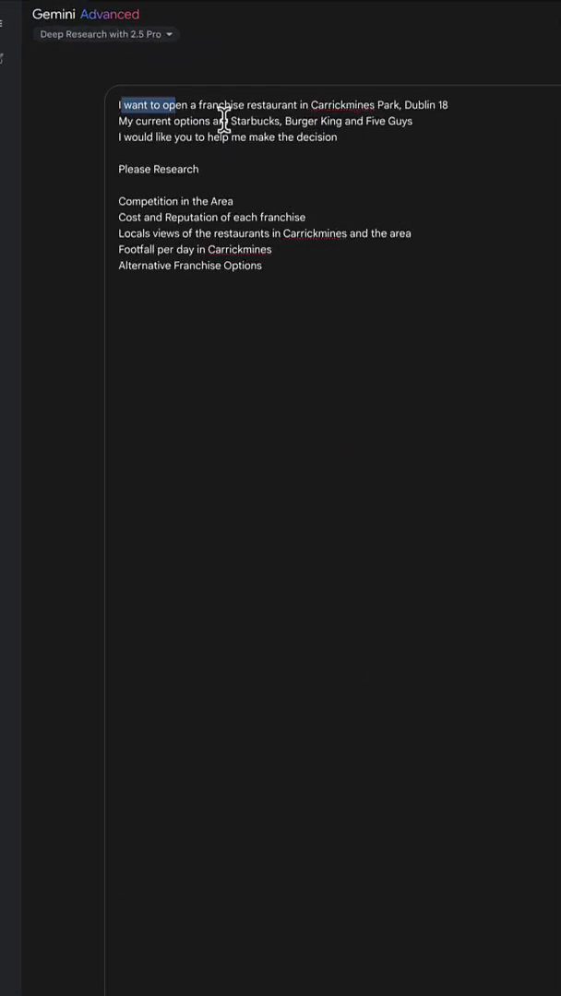
pyautogui.moveTo(113, 132); pyautogui.dragTo(434, 173)
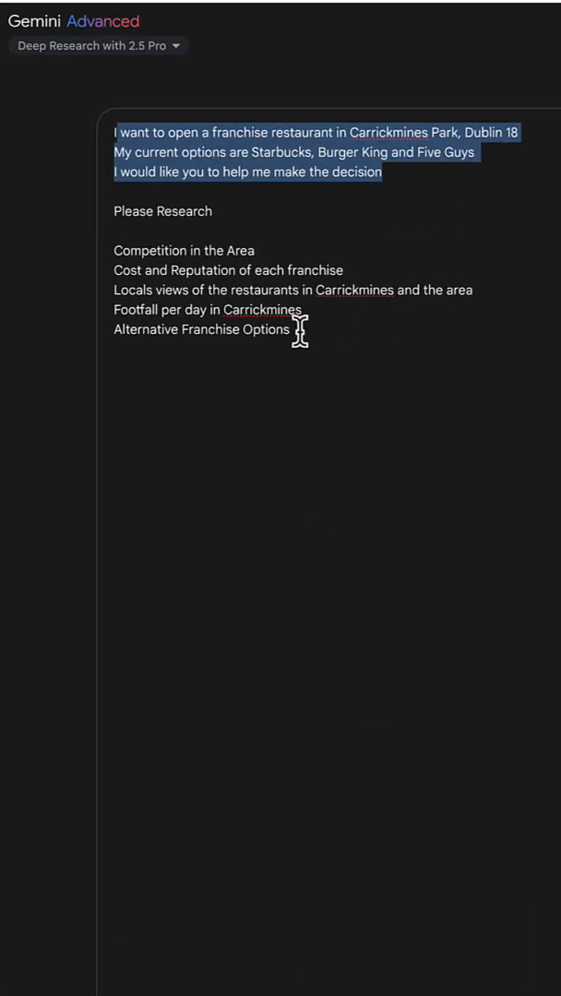
pyautogui.moveTo(293, 329); pyautogui.dragTo(114, 250)
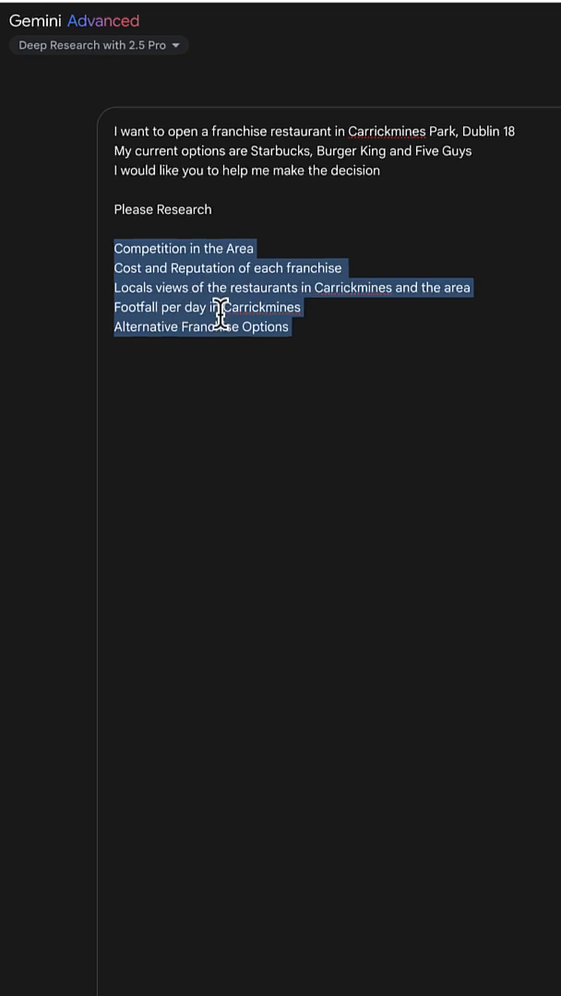
pyautogui.click(516, 976)
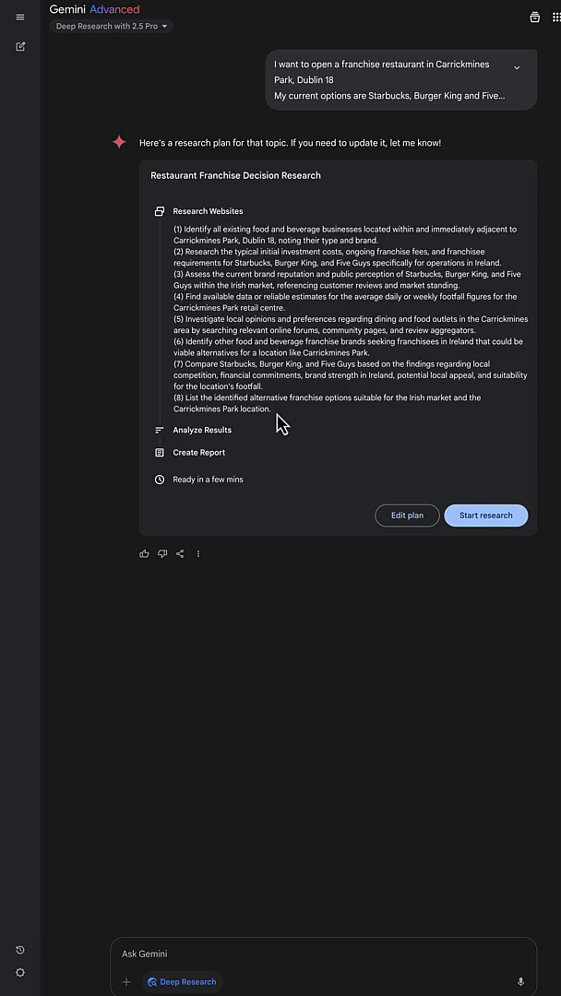
pyautogui.click(486, 515)
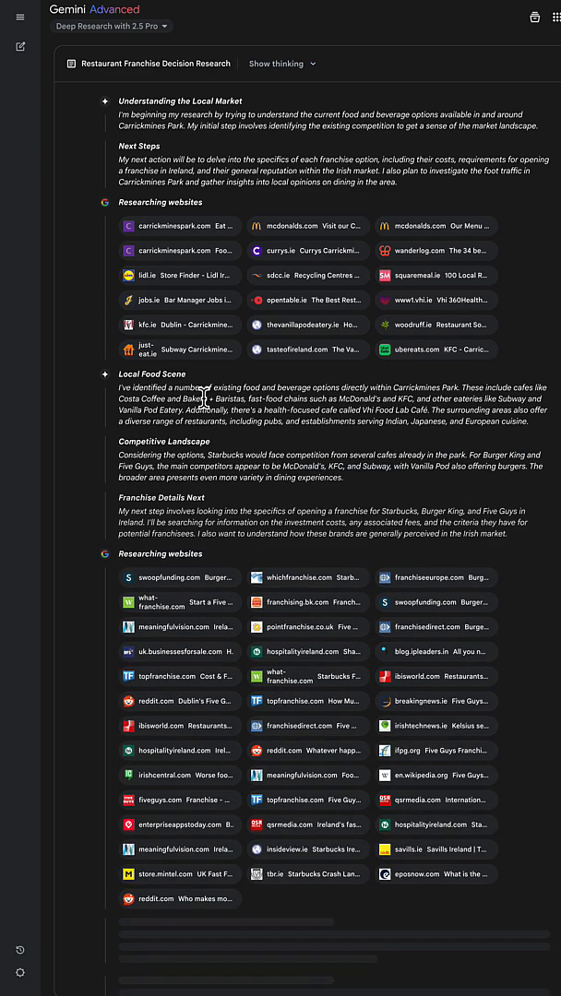
# Highlight part of the Local Food Scene findings in the research thinking panel.
pyautogui.moveTo(224, 399); pyautogui.dragTo(413, 422)
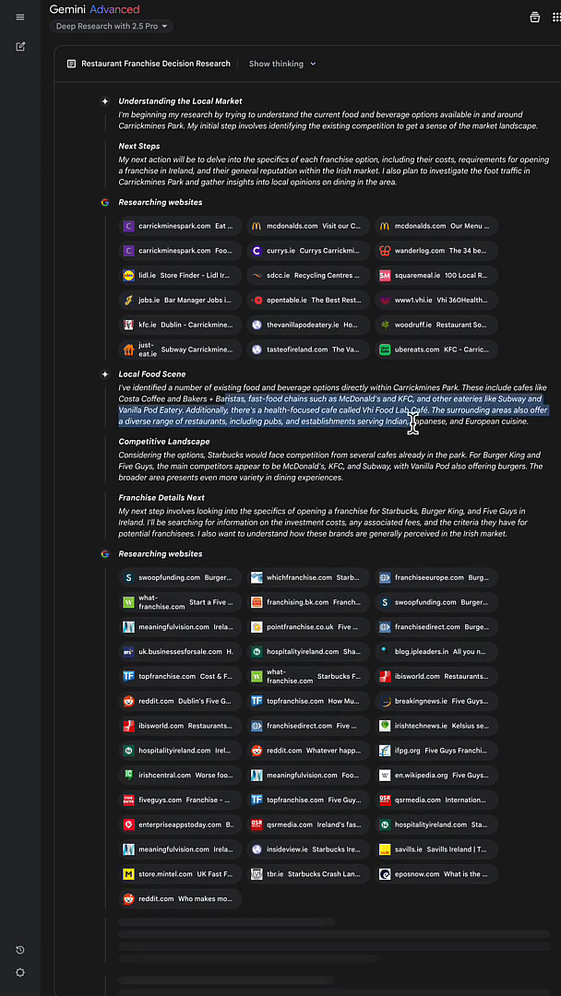
pyautogui.moveTo(289, 466); pyautogui.dragTo(411, 466)
pyautogui.scroll(-1, 212, 566)
pyautogui.scroll(-5, 211, 565)
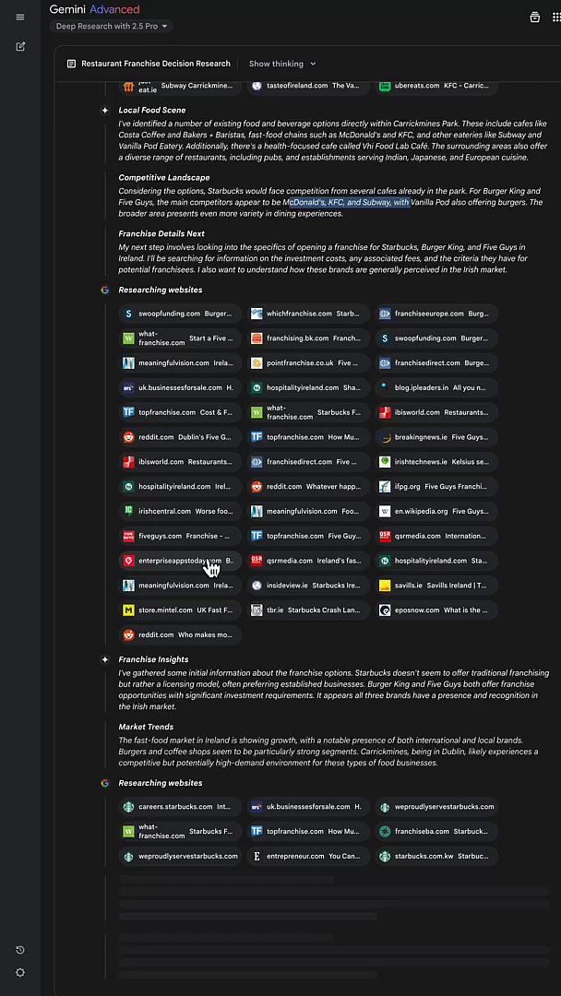
pyautogui.scroll(-2, 212, 566)
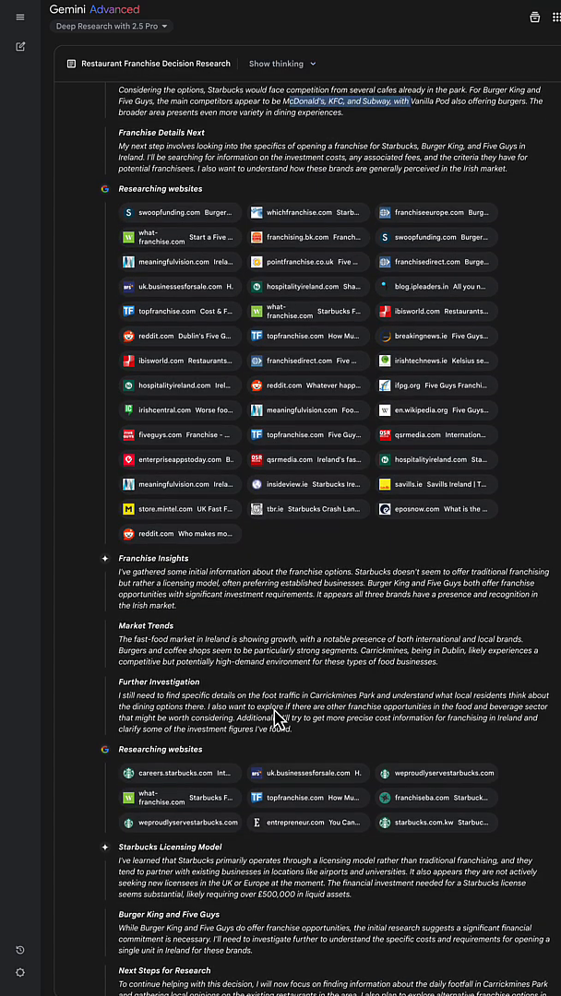
pyautogui.scroll(-1, 276, 719)
pyautogui.scroll(-1, 277, 719)
pyautogui.scroll(-1, 276, 719)
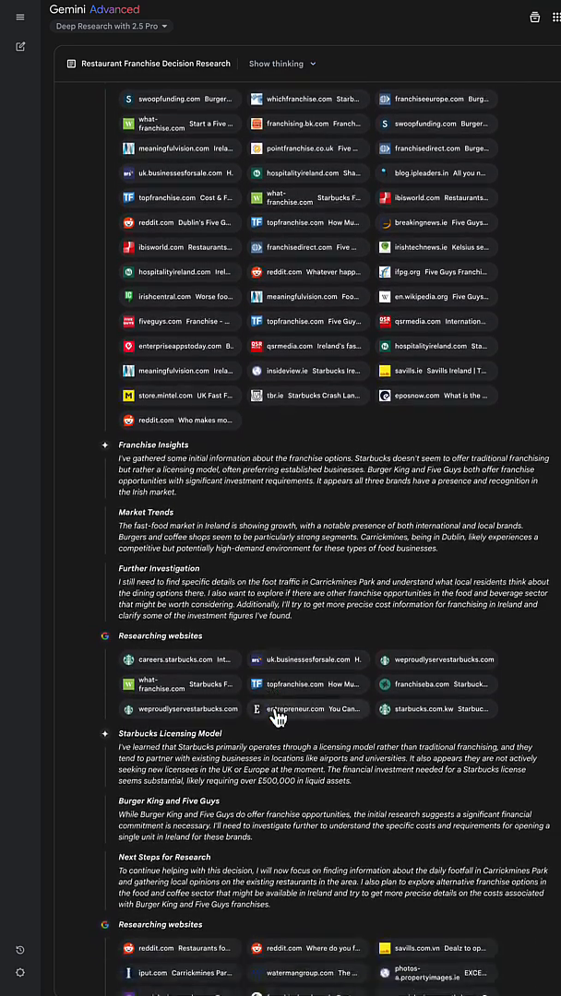
pyautogui.scroll(-1, 277, 719)
pyautogui.scroll(-1, 277, 719)
pyautogui.scroll(-3, 276, 719)
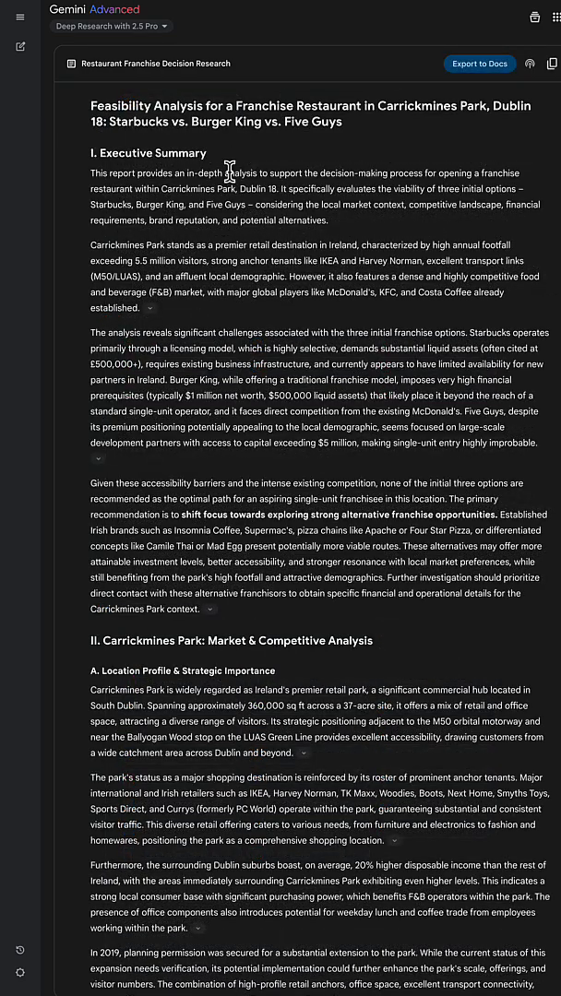
pyautogui.scroll(-1, 229, 170)
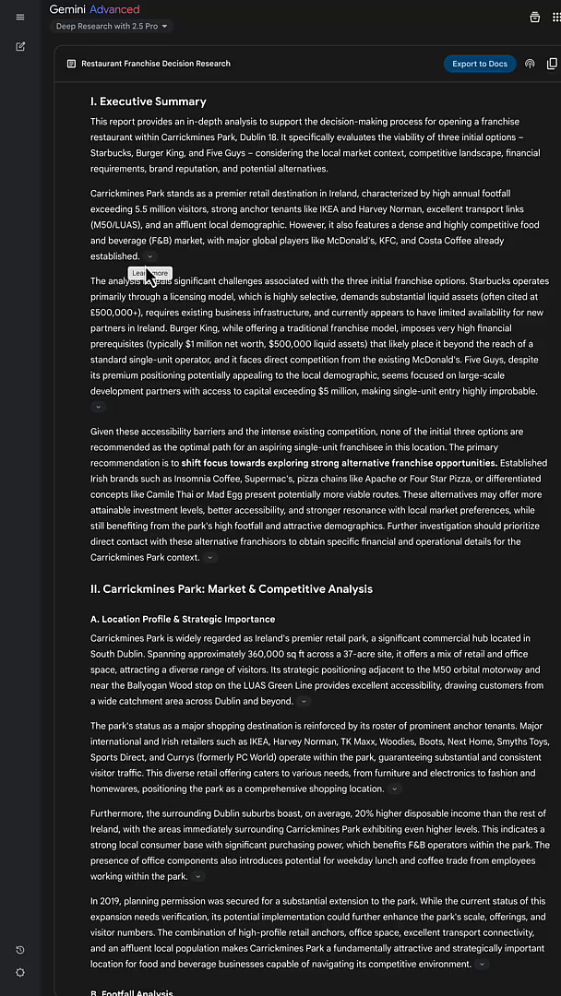
# Show the summary paragraph's sources and clear the highlight on the competition sentence.
pyautogui.click(151, 256)
pyautogui.scroll(-5, 175, 241)
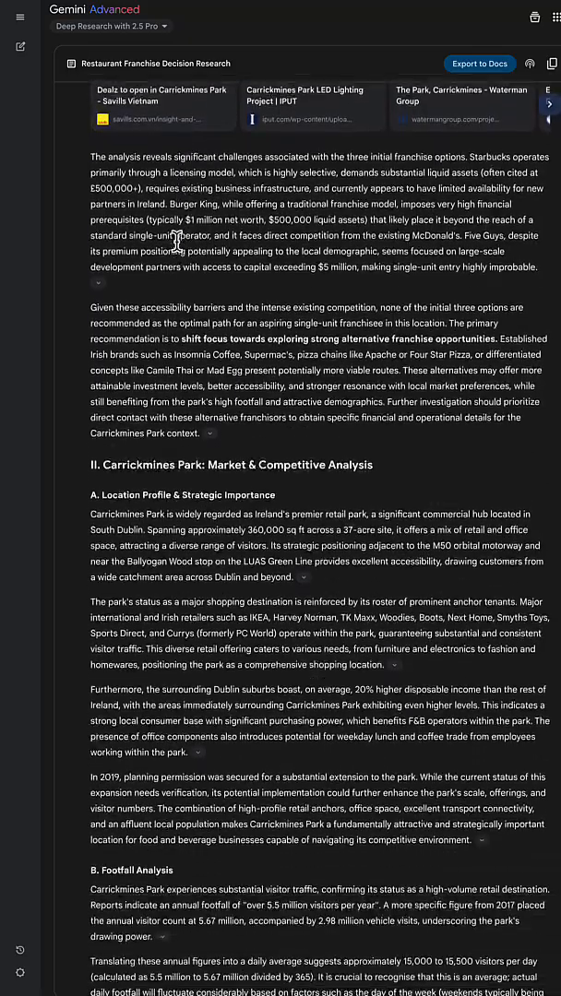
pyautogui.scroll(-3, 175, 242)
pyautogui.scroll(-2, 175, 242)
pyautogui.scroll(-2, 175, 276)
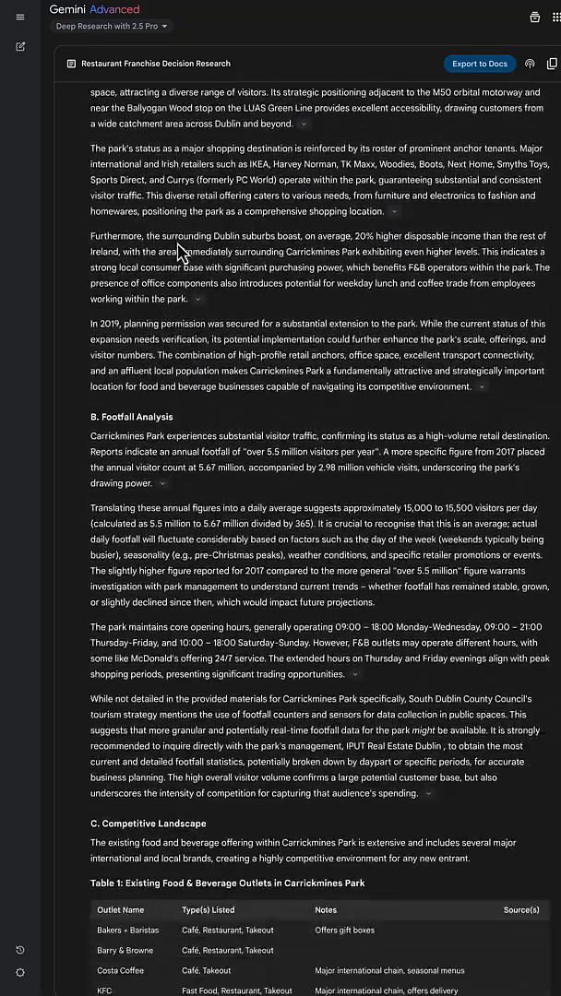
pyautogui.scroll(-1, 178, 392)
pyautogui.moveTo(175, 405); pyautogui.dragTo(91, 397)
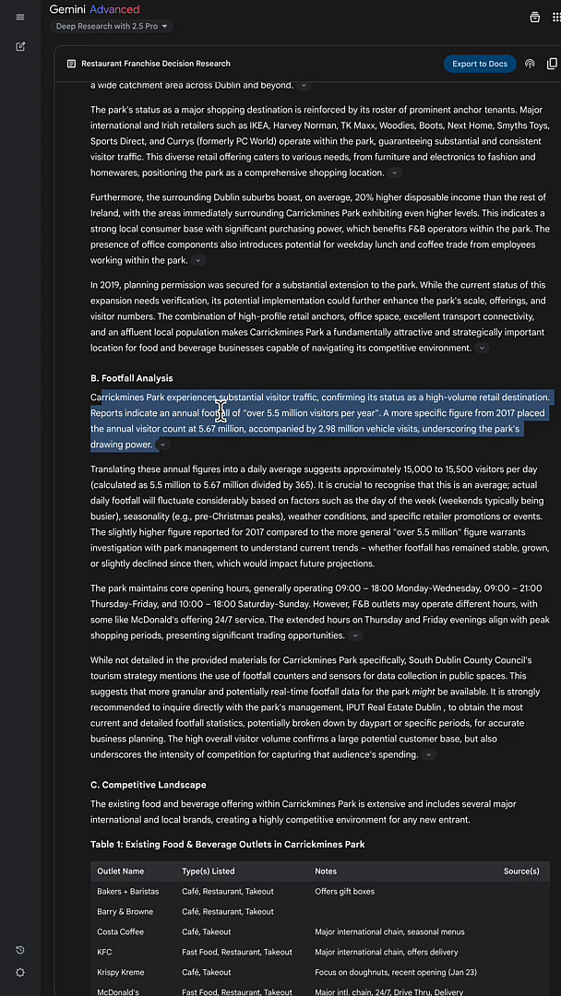
pyautogui.scroll(-5, 222, 419)
pyautogui.scroll(-1, 224, 421)
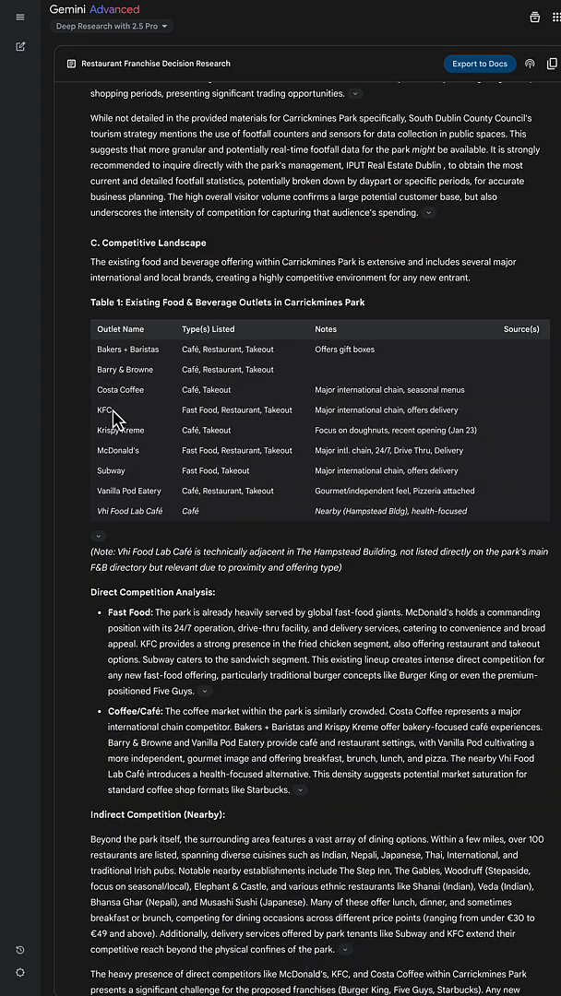
pyautogui.scroll(-8, 159, 489)
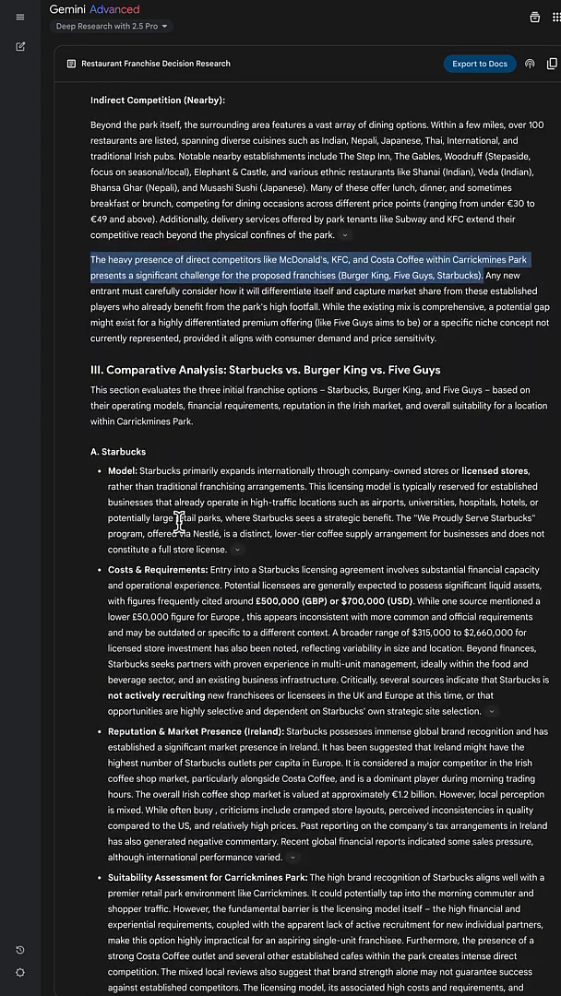
pyautogui.scroll(-1, 179, 522)
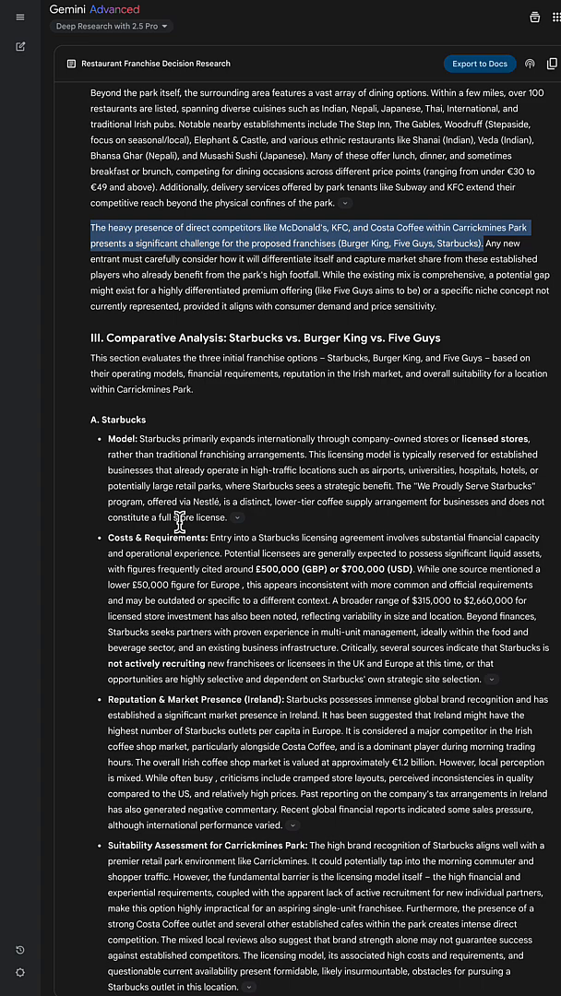
pyautogui.scroll(-2, 179, 522)
pyautogui.click(409, 488)
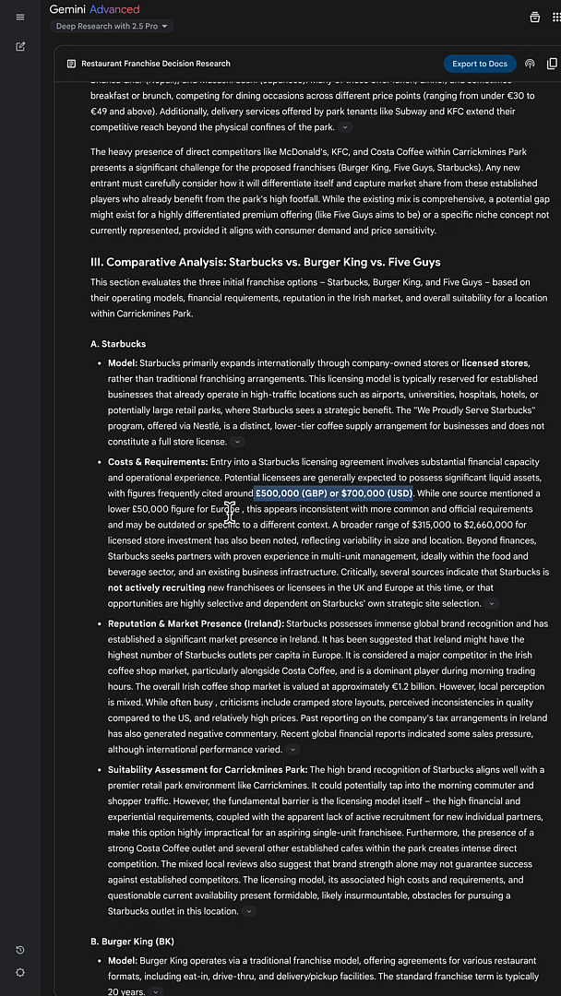
pyautogui.scroll(-2, 228, 510)
pyautogui.scroll(-3, 228, 510)
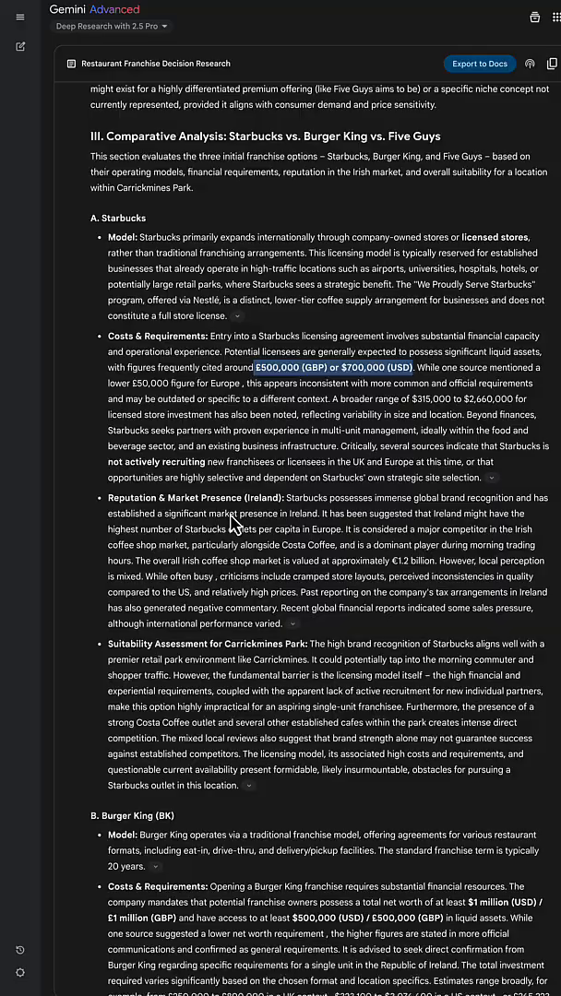
pyautogui.scroll(-8, 227, 510)
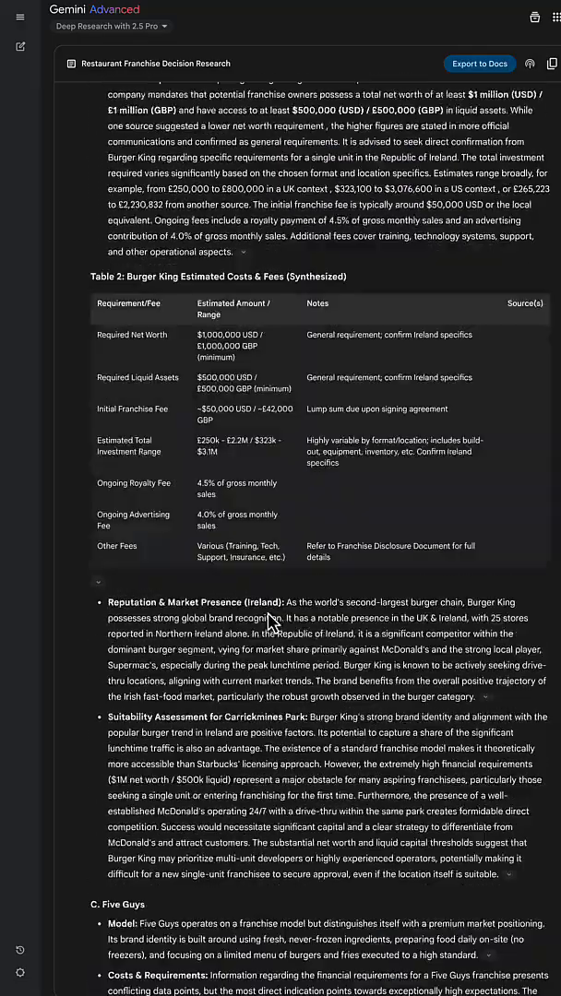
pyautogui.scroll(-5, 268, 608)
pyautogui.scroll(-3, 267, 608)
pyautogui.scroll(-3, 267, 608)
pyautogui.scroll(-3, 267, 608)
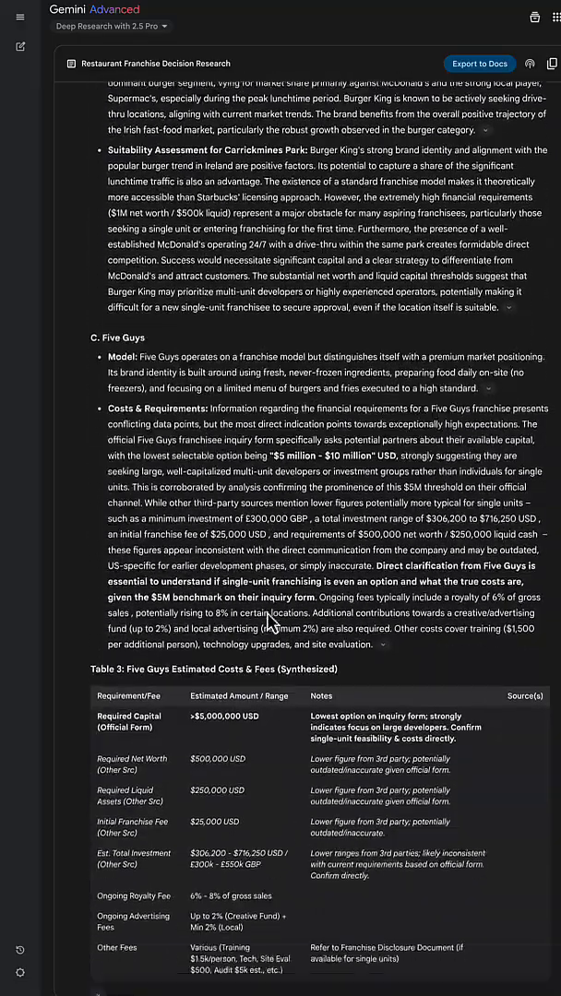
pyautogui.scroll(-2, 270, 618)
pyautogui.scroll(-3, 269, 620)
pyautogui.scroll(-1, 269, 620)
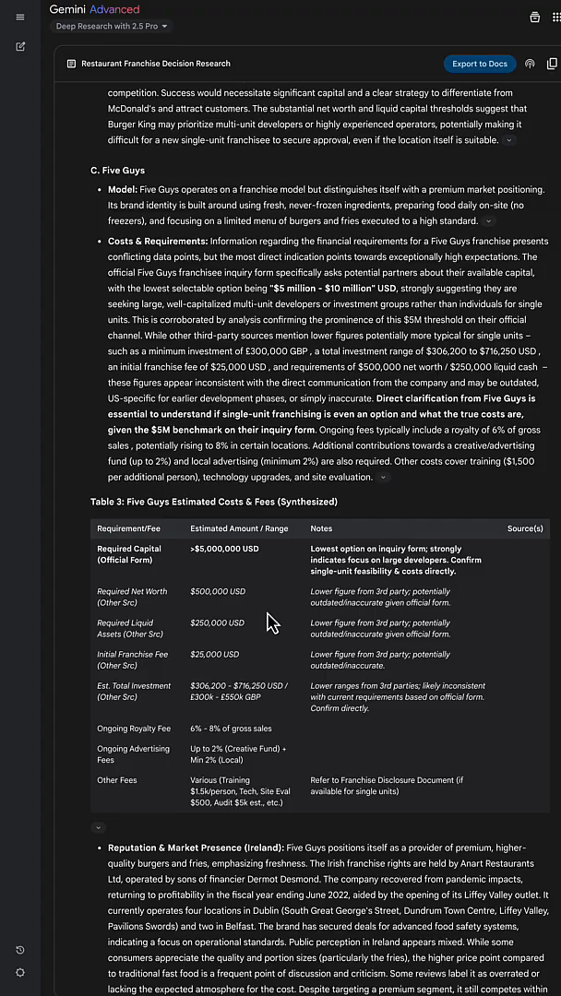
pyautogui.scroll(-2, 269, 620)
pyautogui.scroll(-1, 268, 608)
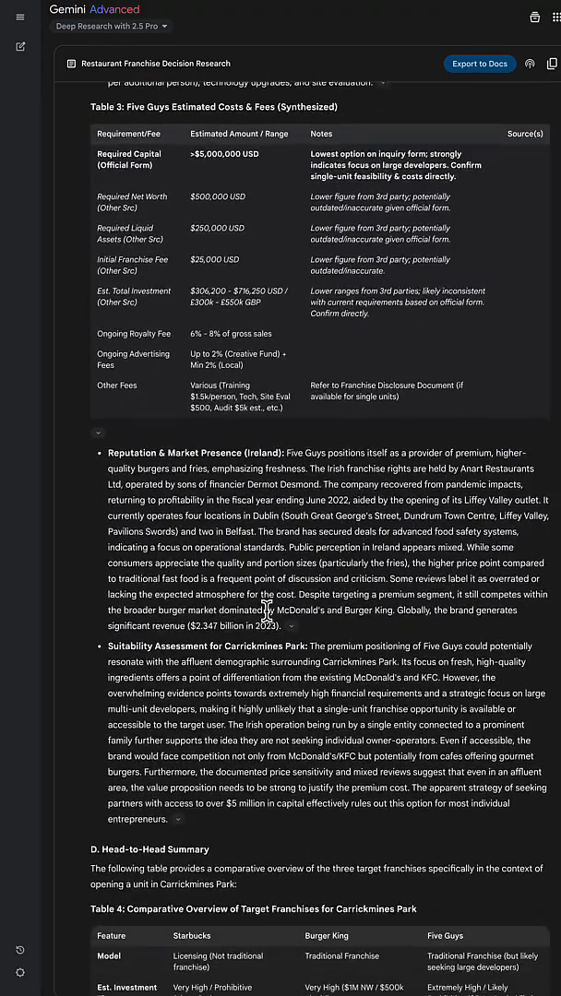
pyautogui.scroll(-4, 268, 608)
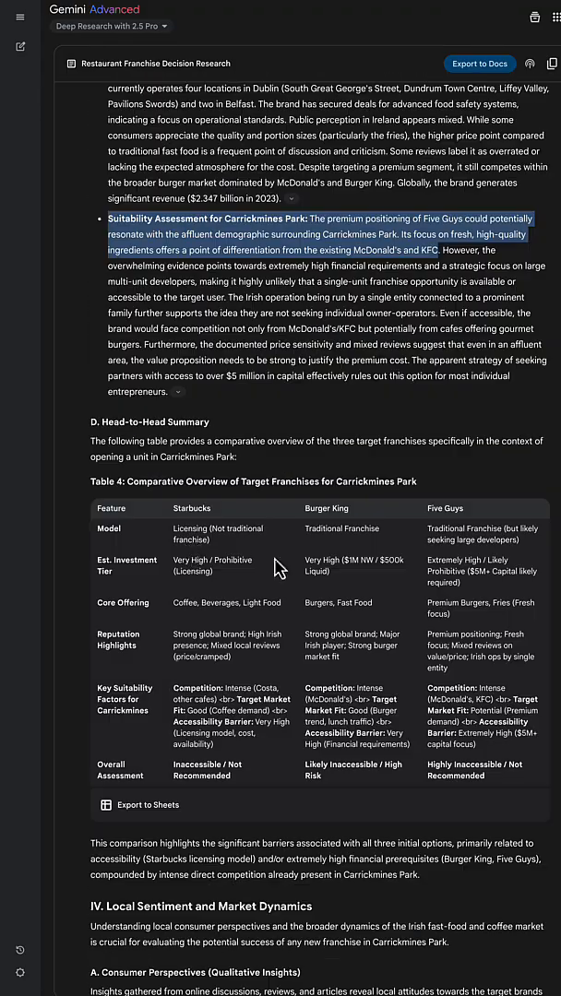
pyautogui.scroll(-3, 276, 565)
pyautogui.scroll(-1, 276, 565)
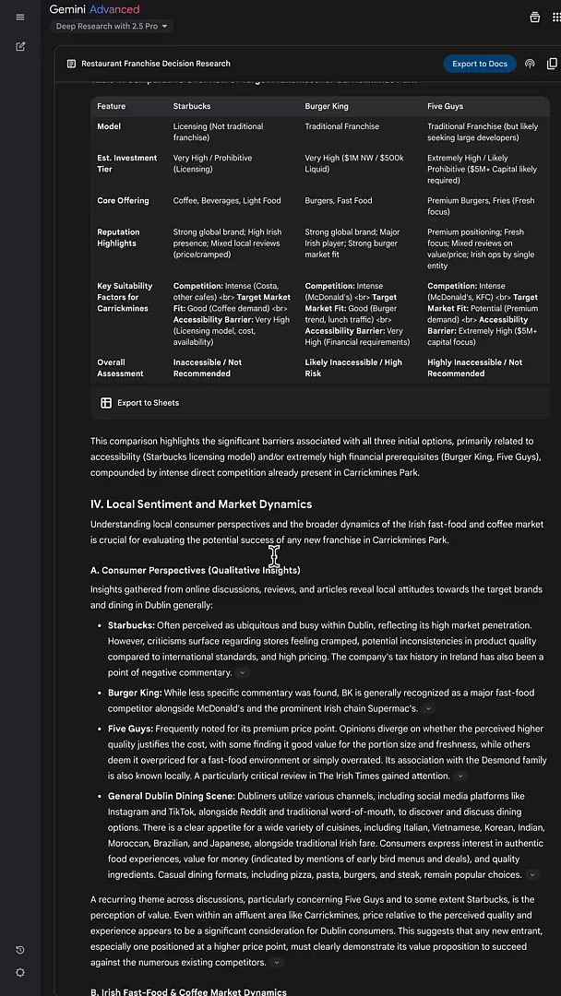
pyautogui.scroll(-1, 274, 554)
pyautogui.scroll(-1, 274, 554)
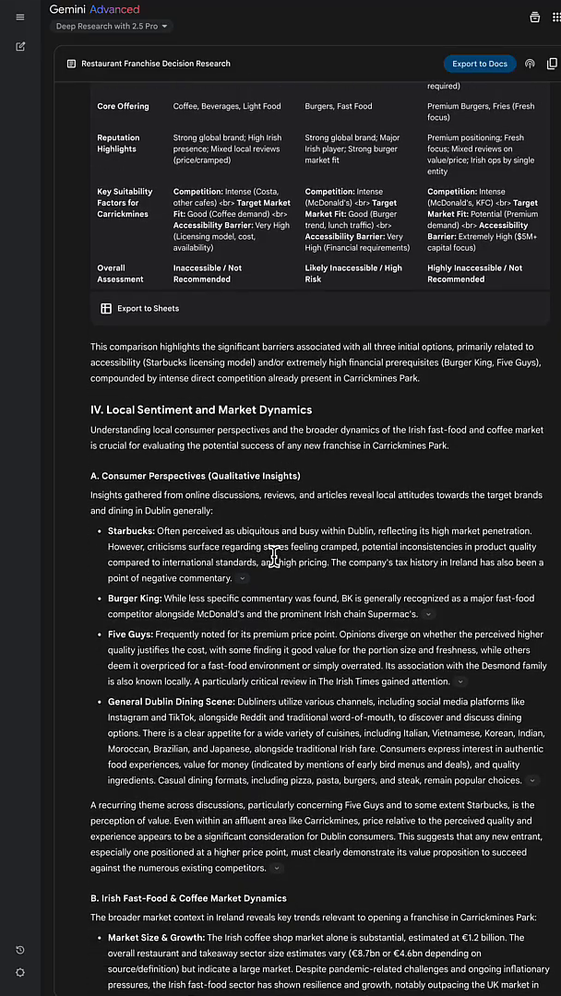
pyautogui.scroll(-1, 274, 554)
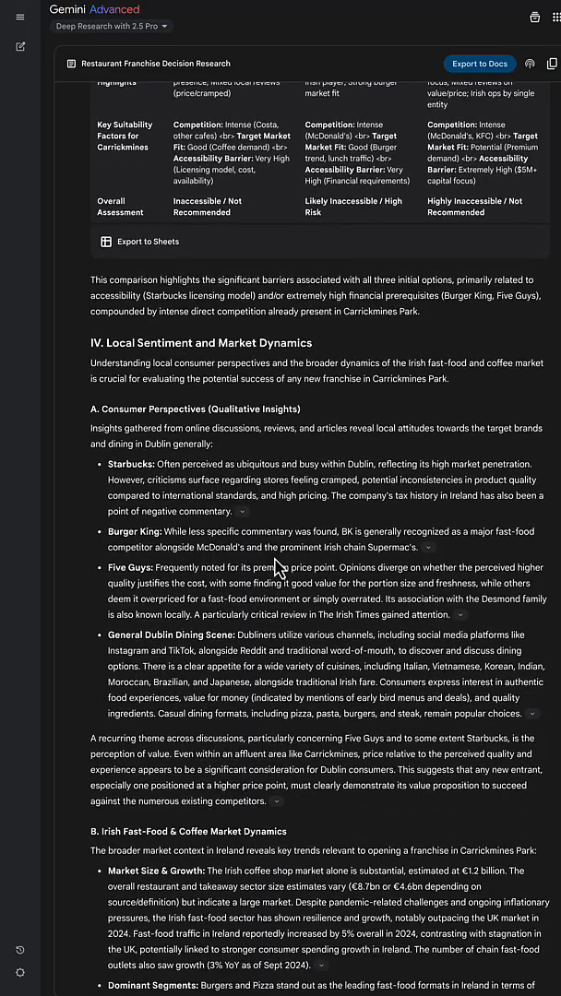
pyautogui.scroll(-4, 274, 554)
pyautogui.scroll(-4, 276, 565)
pyautogui.scroll(-2, 277, 566)
pyautogui.scroll(-1, 276, 566)
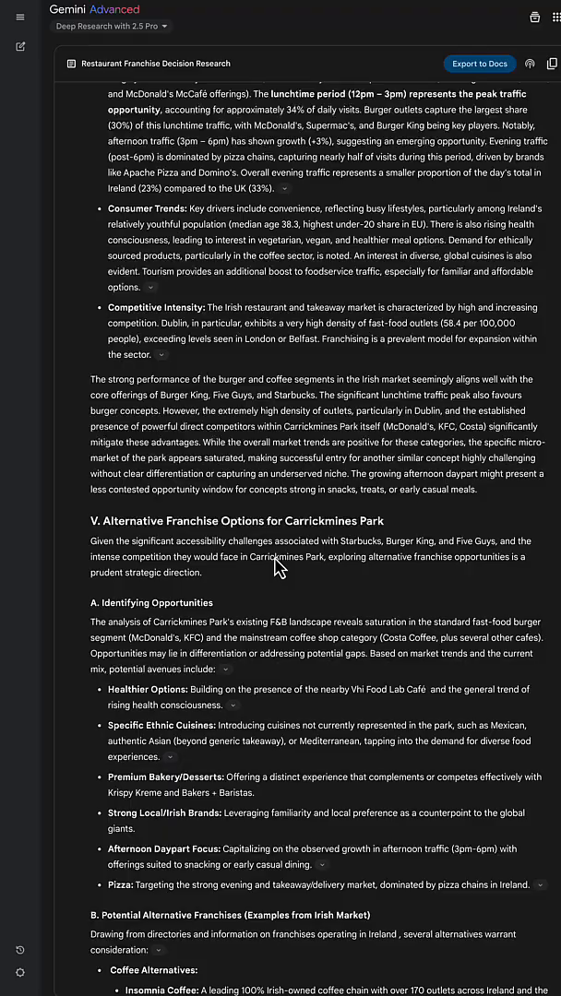
pyautogui.scroll(-1, 277, 565)
pyautogui.scroll(-8, 170, 692)
pyautogui.scroll(-3, 170, 692)
pyautogui.scroll(-2, 170, 692)
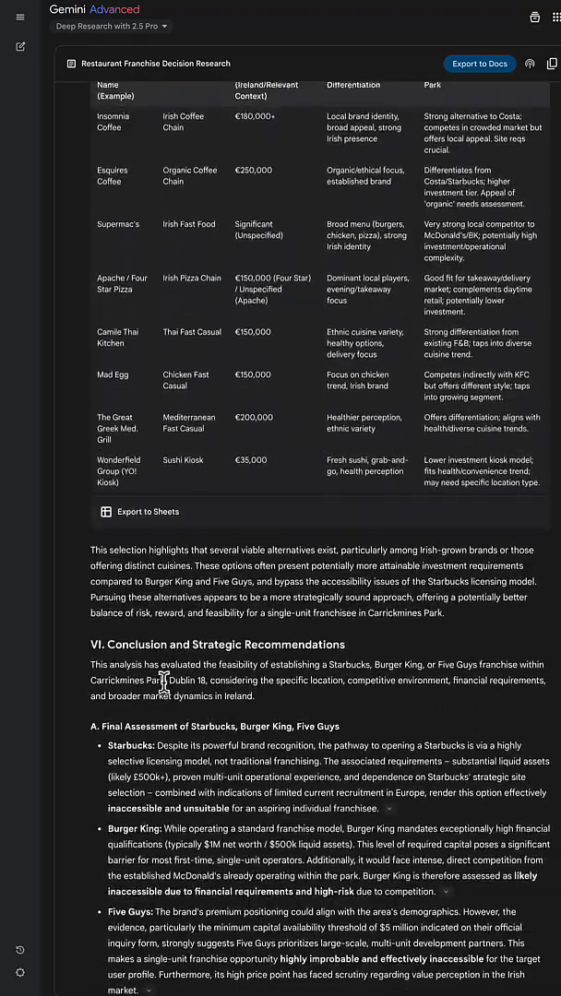
pyautogui.scroll(-2, 169, 693)
pyautogui.scroll(-2, 166, 687)
pyautogui.scroll(-2, 164, 684)
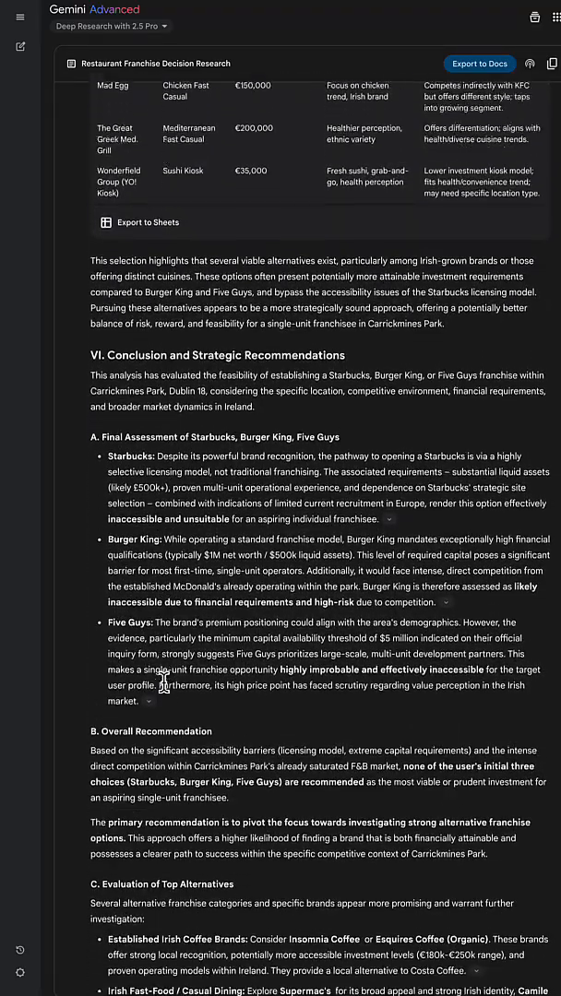
pyautogui.scroll(-2, 164, 684)
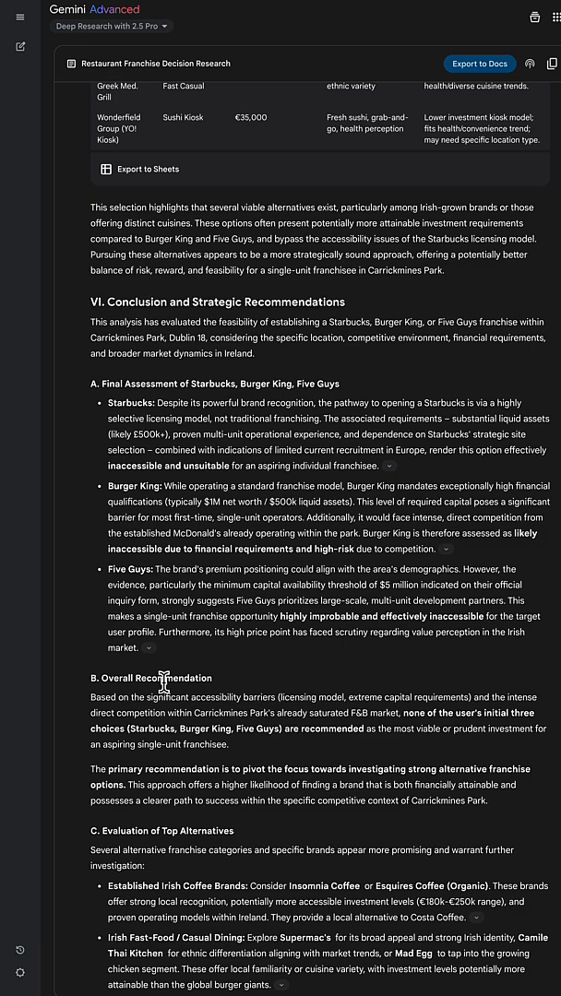
pyautogui.scroll(-1, 165, 684)
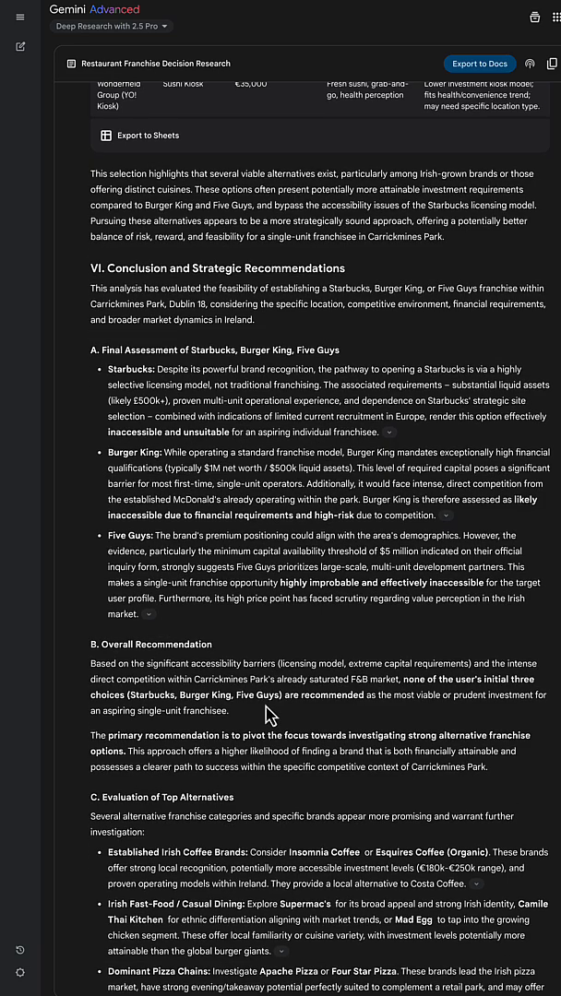
pyautogui.scroll(-1, 270, 715)
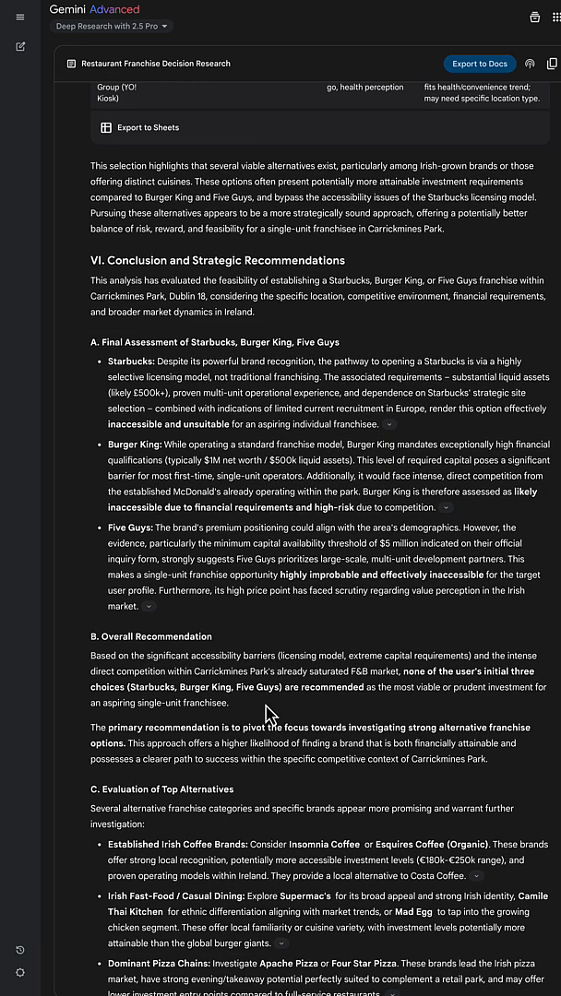
pyautogui.scroll(-2, 270, 715)
pyautogui.scroll(-2, 270, 715)
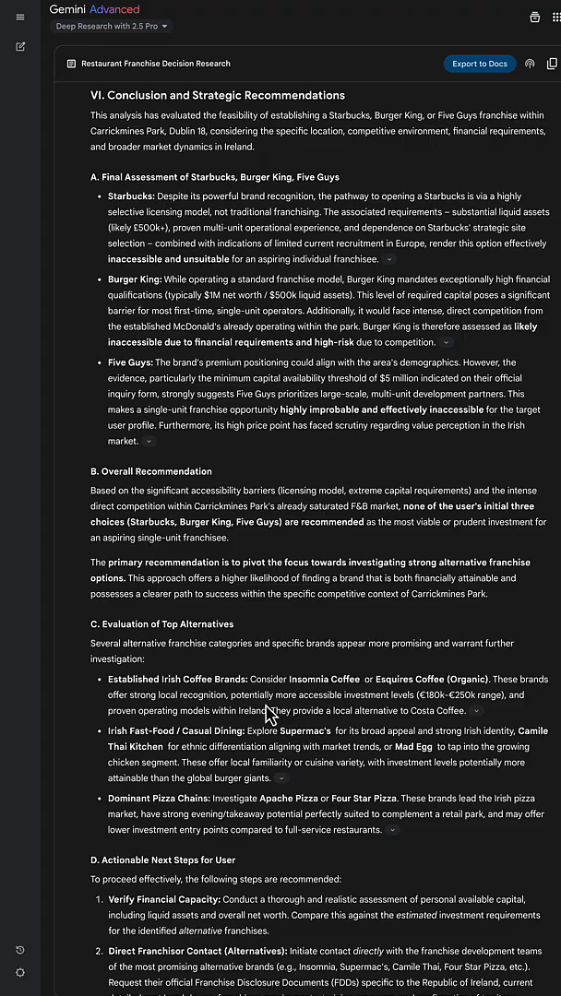
pyautogui.scroll(-1, 270, 714)
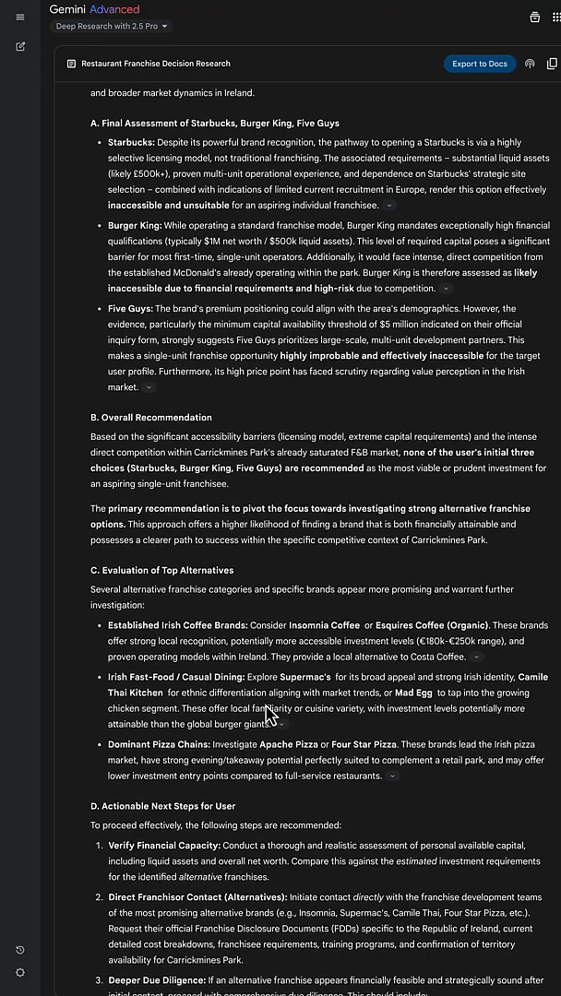
pyautogui.scroll(-2, 265, 703)
pyautogui.scroll(-2, 265, 702)
pyautogui.scroll(-2, 265, 703)
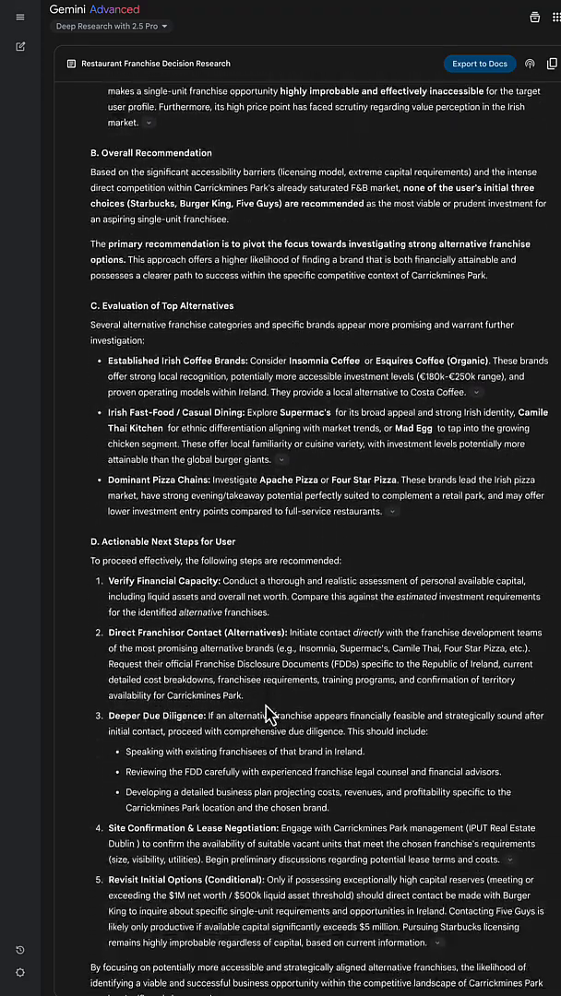